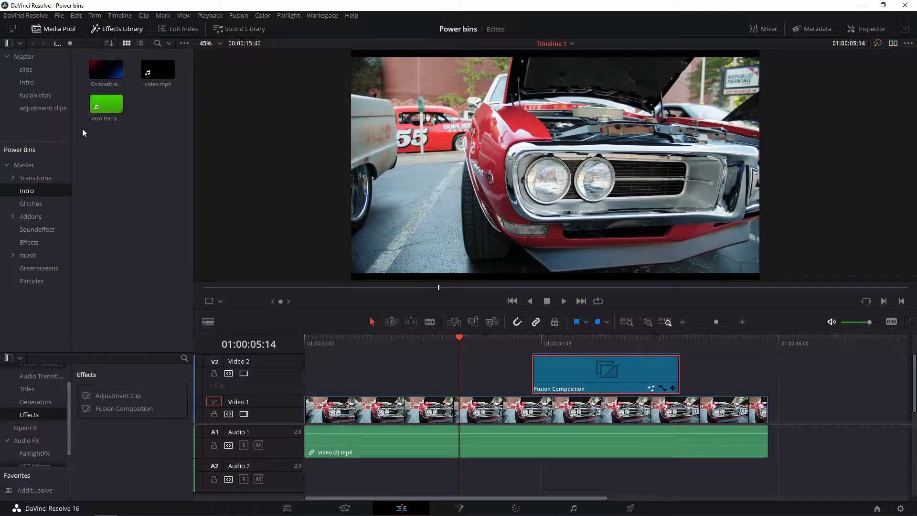
Try out the ColoredtransparentSMALL.png logo from the Intro power bin on Video 2 and delete it from the timeline
left_click_drag(95, 69, 338, 388)
left_click_drag(384, 342, 450, 344)
left_click(414, 379)
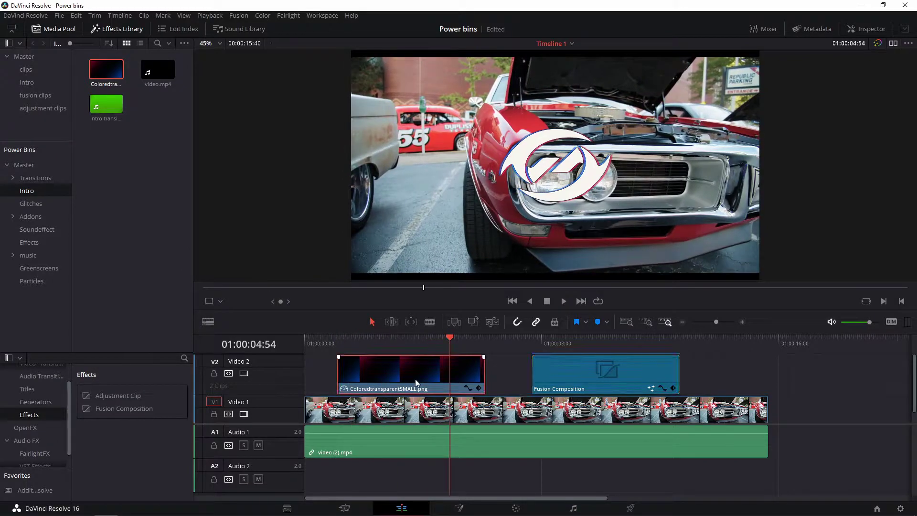
key("Delete")
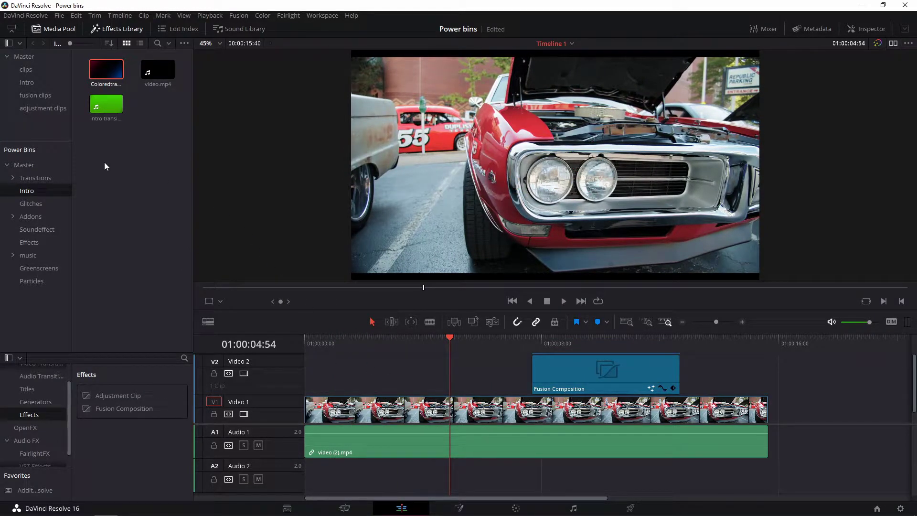
Try out the Black bars clip from the Effects power bin over the start of the video and delete it from the timeline
left_click(29, 242)
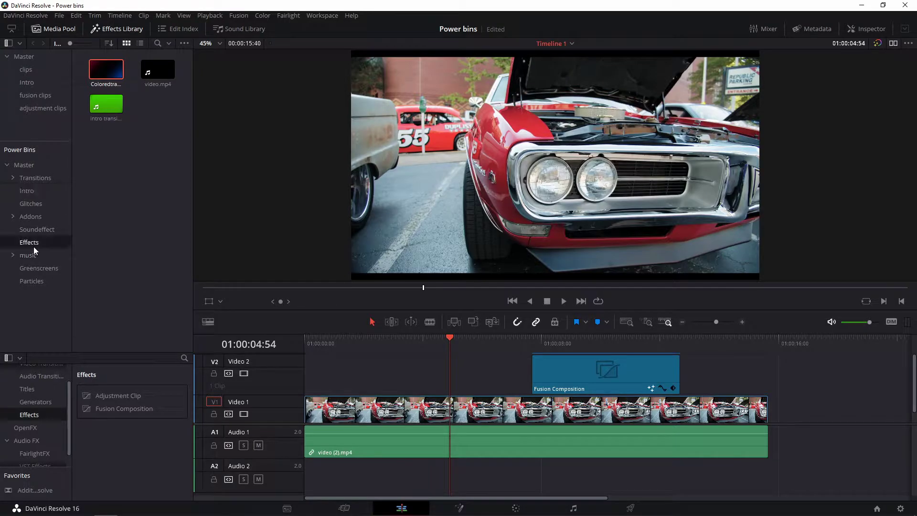
left_click_drag(108, 71, 351, 365)
left_click_drag(427, 346, 433, 370)
left_click(454, 389)
key("Delete")
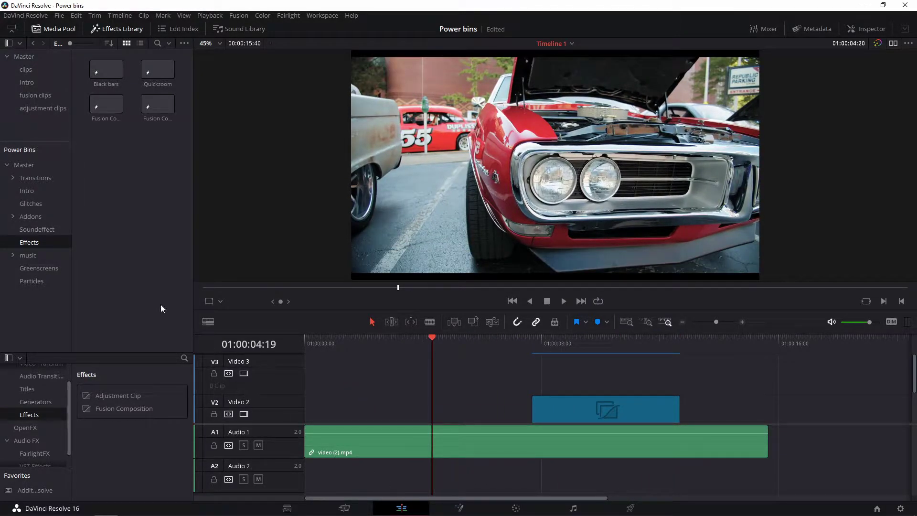
Expand the Transitions and Addons power bins to examine their sub-bins
left_click(12, 179)
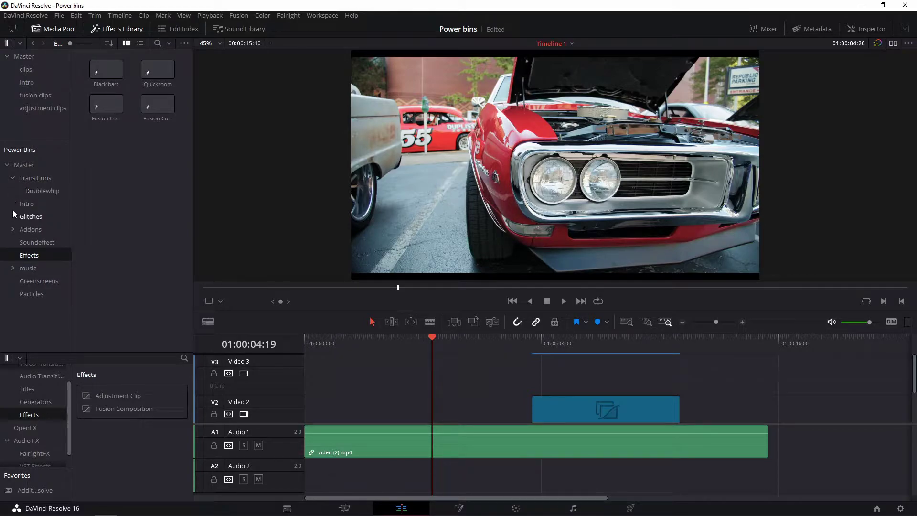
left_click(13, 229)
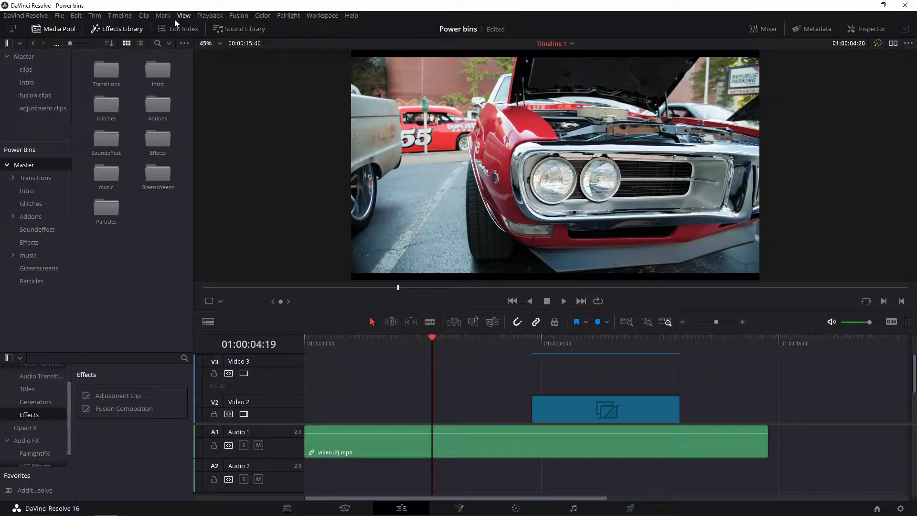
Hide the power bins from the media pool
left_click(181, 16)
left_click(211, 449)
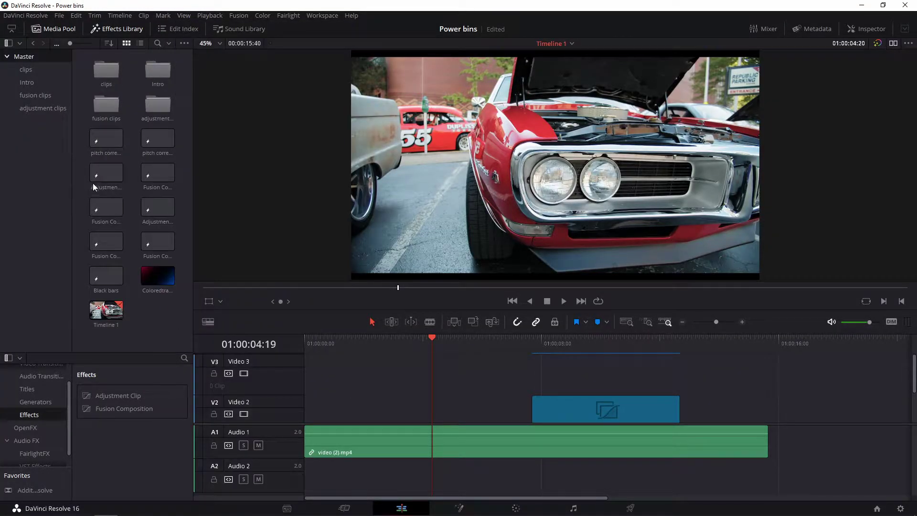
Show the power bins in the media pool and collapse their Master bin
left_click(184, 15)
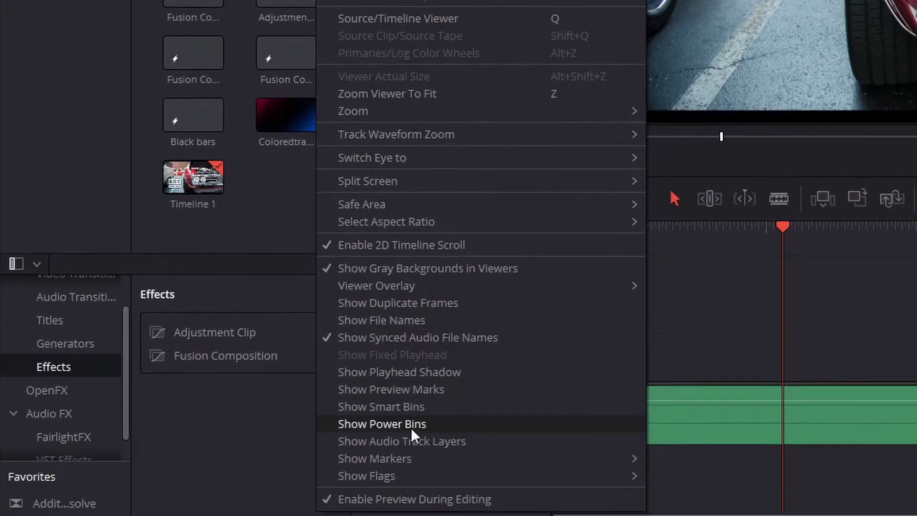
left_click(410, 428)
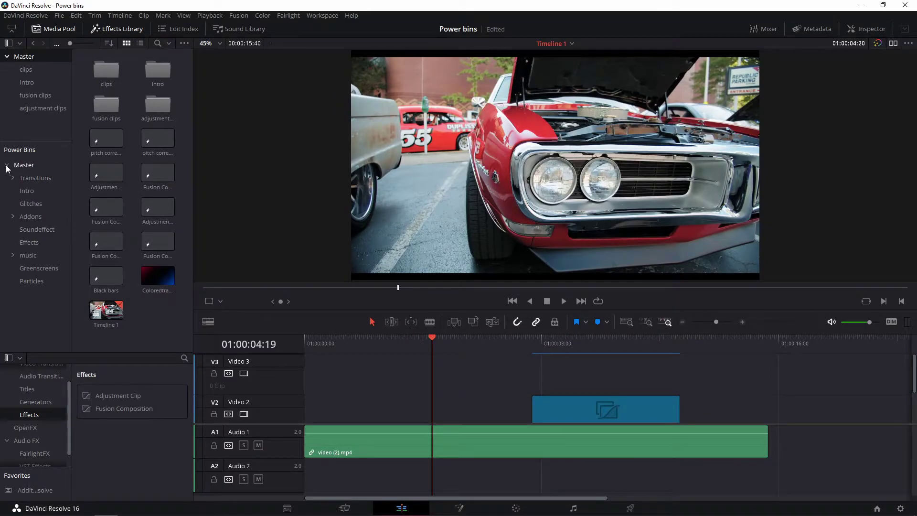
left_click(7, 166)
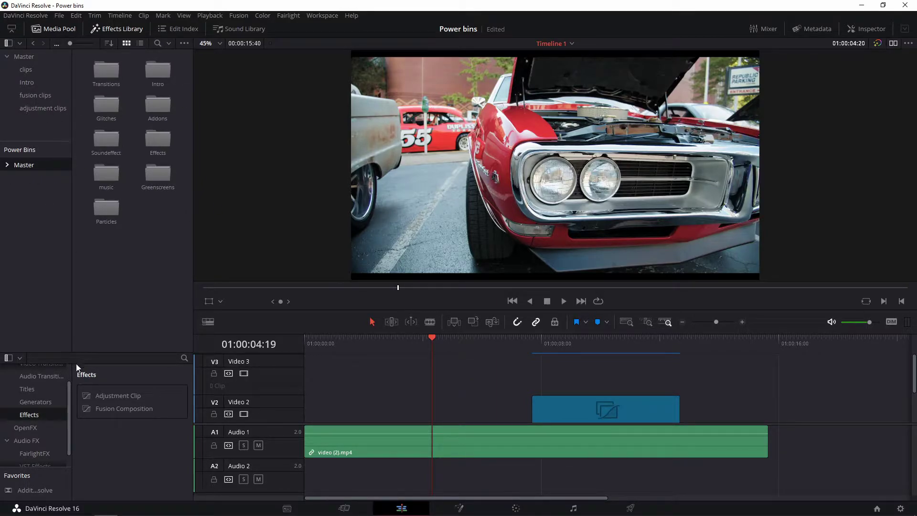
Add an Adjustment Clip from the toolbox effects to Video 2, over the first part of the video
scroll(33, 417, "up", 2)
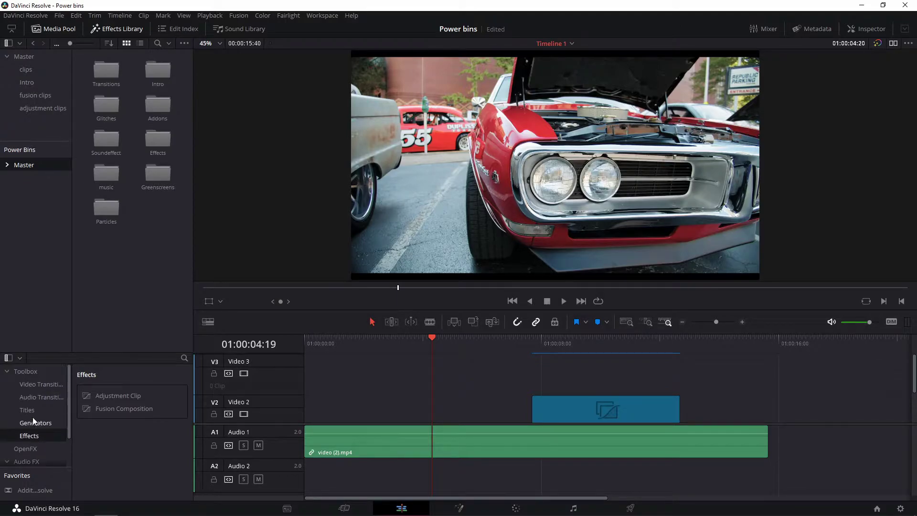
left_click_drag(111, 400, 352, 411)
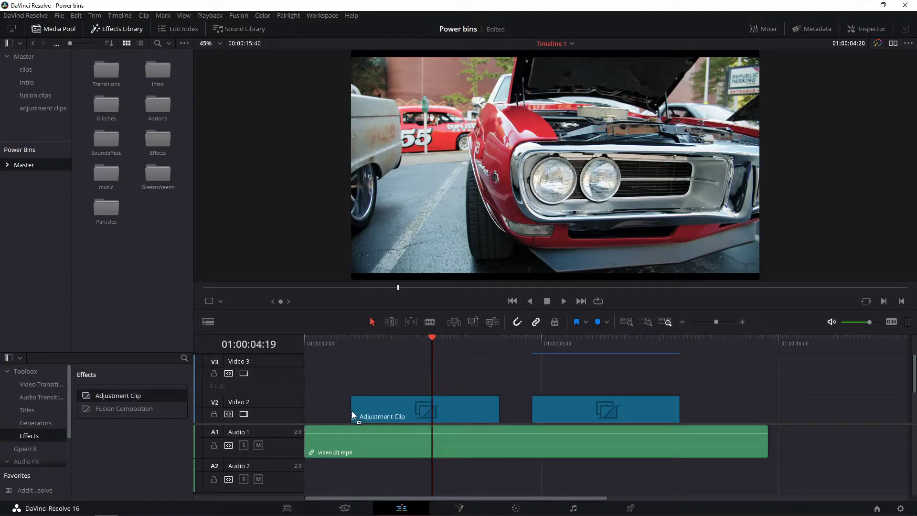
left_click(369, 343)
left_click_drag(370, 344, 368, 345)
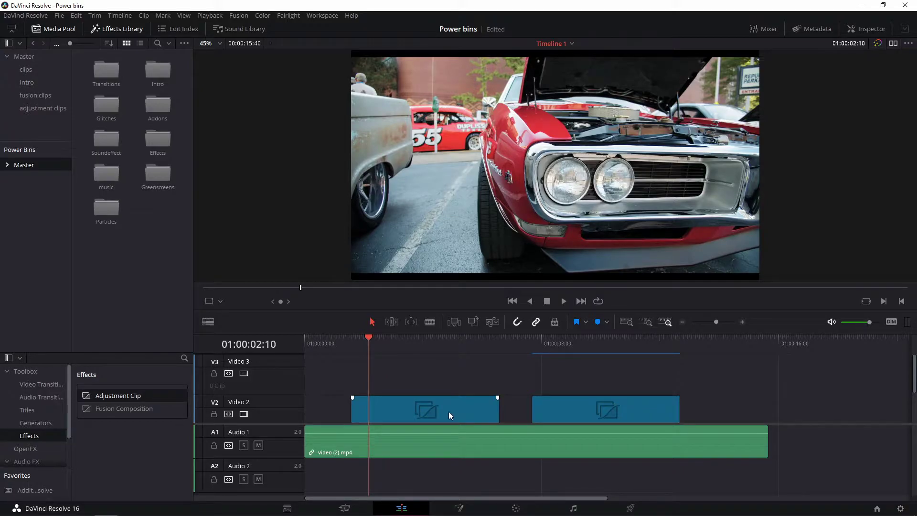
Shorten the new adjustment clip to about 2 seconds and move it to start at about 3 seconds on Video 2
left_click_drag(498, 409, 417, 408)
mouse_move(374, 344)
left_mouse_down()
mouse_move(354, 346)
mouse_move(374, 354)
left_mouse_up()
left_click_drag(394, 414, 444, 412)
left_click_drag(404, 349, 356, 349)
left_click(657, 343)
left_click_drag(675, 348, 337, 380)
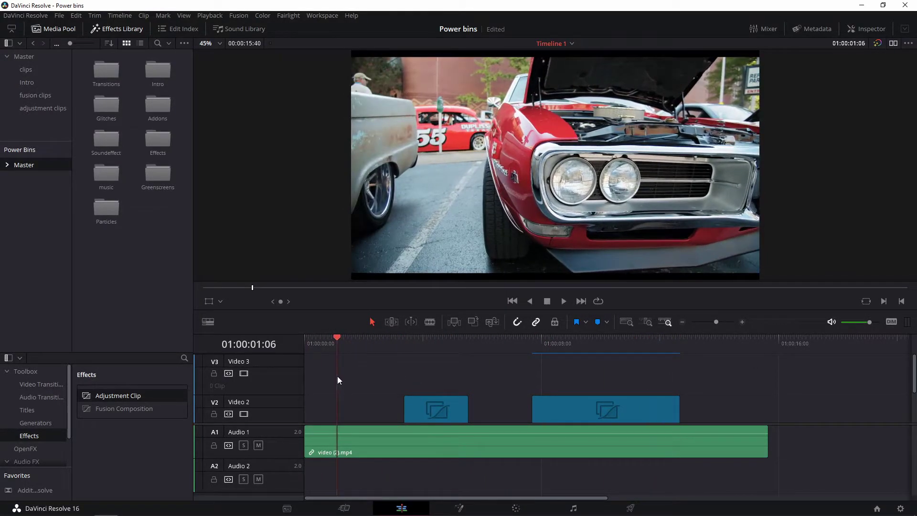
Set the adjustment clip's zoom to 1.140 in both X and Y in the Inspector
left_click(426, 409)
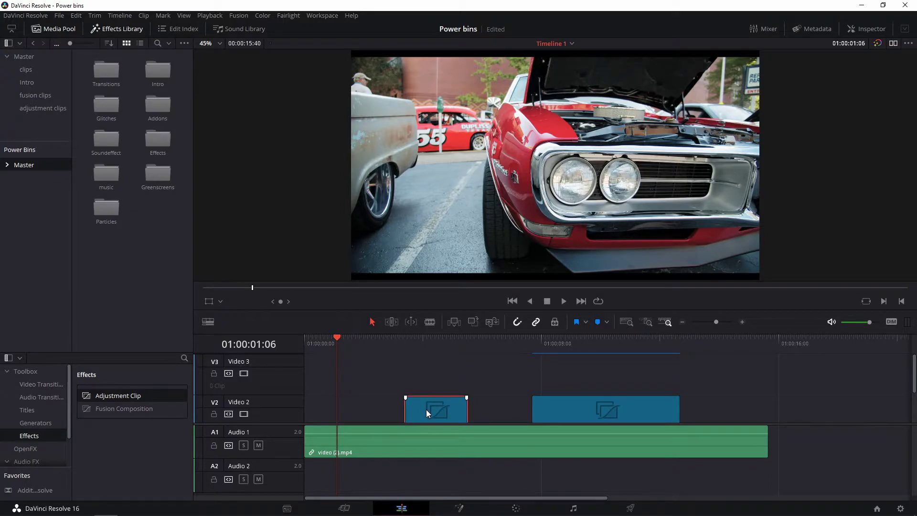
left_click(873, 28)
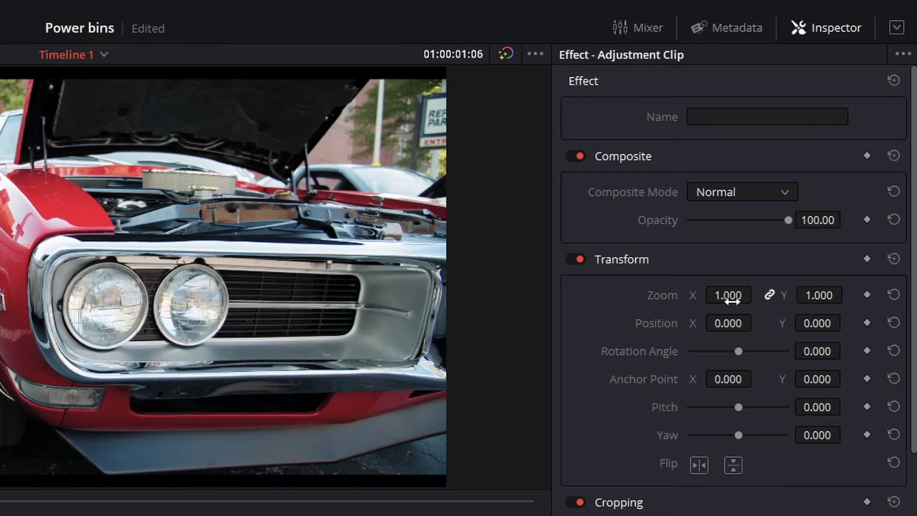
left_click_drag(808, 175, 828, 175)
left_click_drag(728, 296, 717, 295)
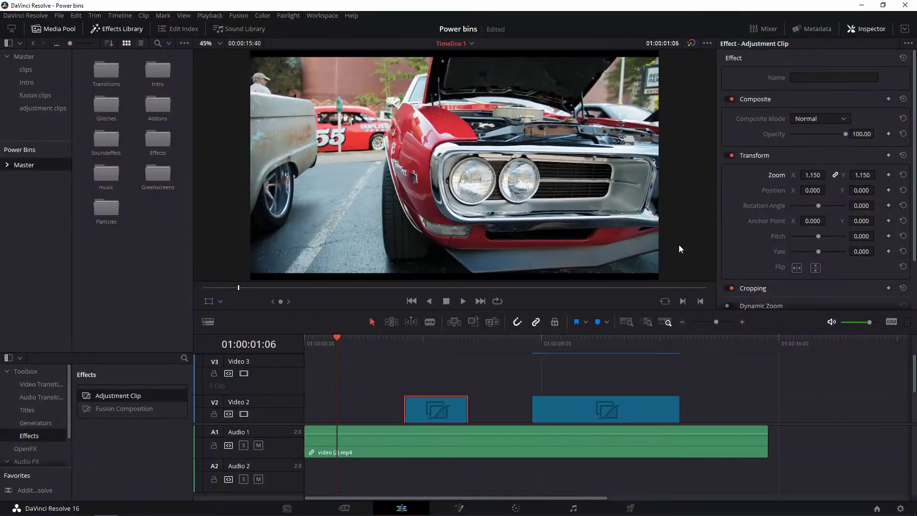
left_click_drag(385, 343, 436, 343)
left_click_drag(812, 175, 807, 175)
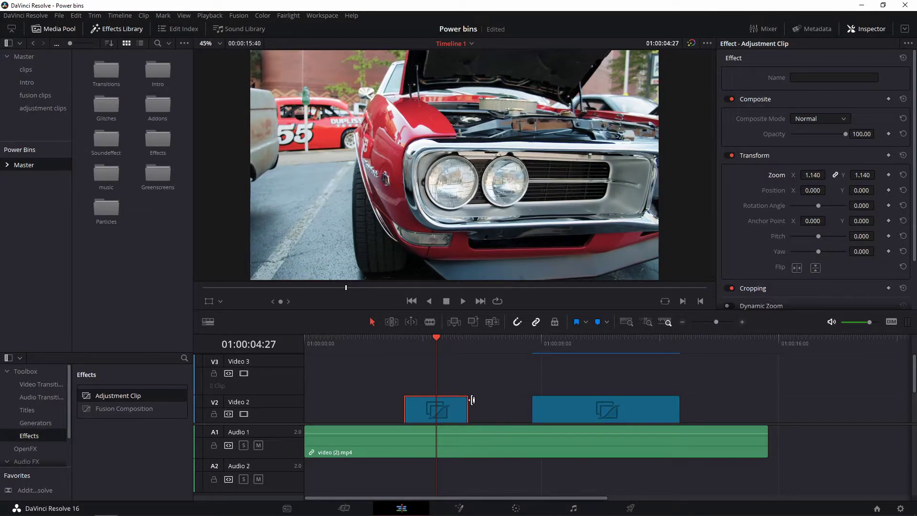
Split video (2).mp4 and its audio at 01:00:05:35, near the end of the adjustment clip
mouse_move(472, 412)
left_mouse_down()
mouse_move(446, 412)
mouse_move(472, 412)
left_mouse_up()
scroll(460, 410, "down", 2)
left_click_drag(476, 339, 470, 339)
key("ctrl+b")
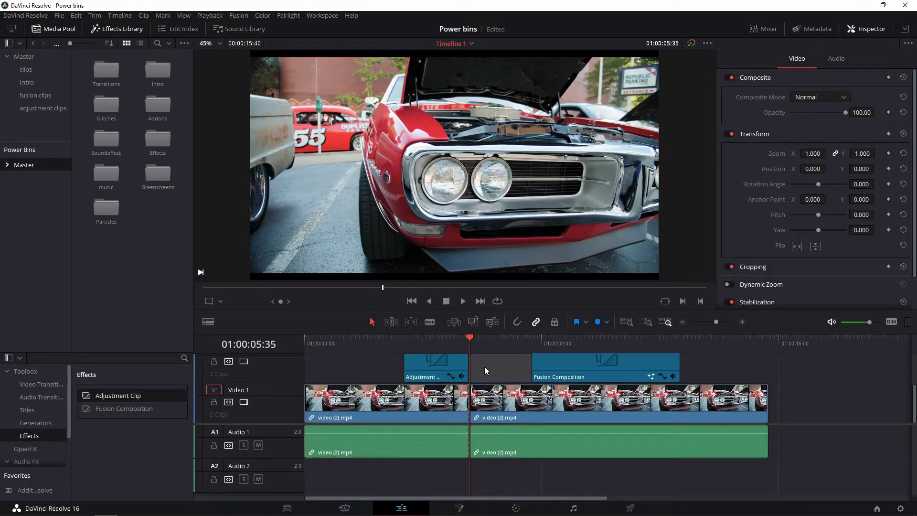
Trim the start of the adjustment clip so it covers about 1.6 seconds leading up to the cut in video (2).mp4
left_click(378, 369)
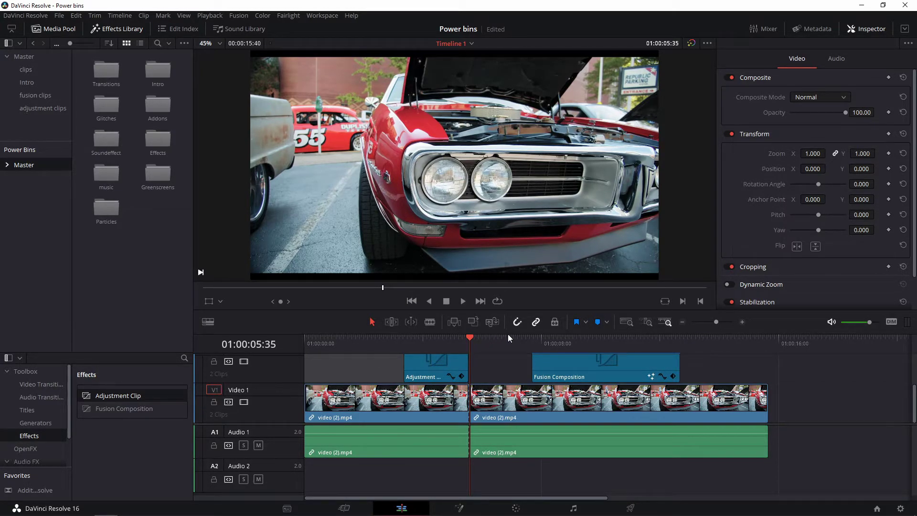
left_click_drag(433, 368, 477, 348)
left_click(480, 374)
key("Delete")
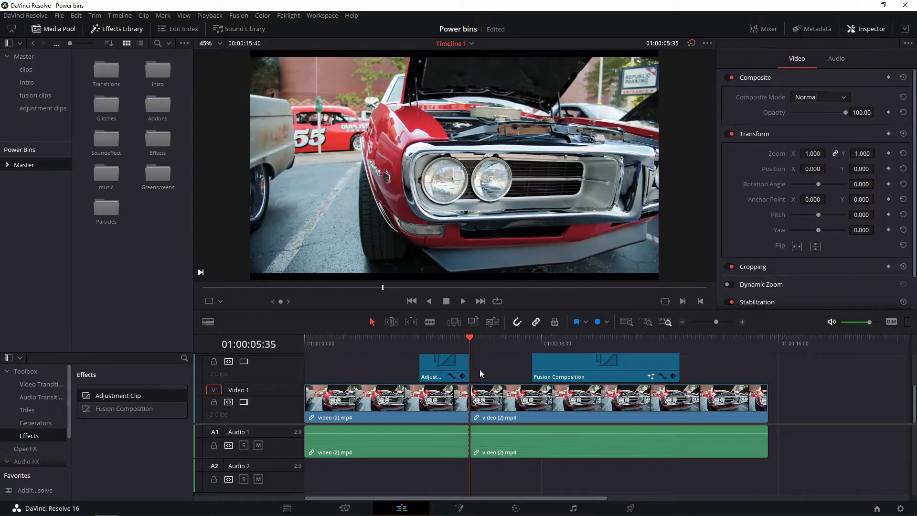
left_click_drag(463, 344, 432, 340)
left_click(440, 340)
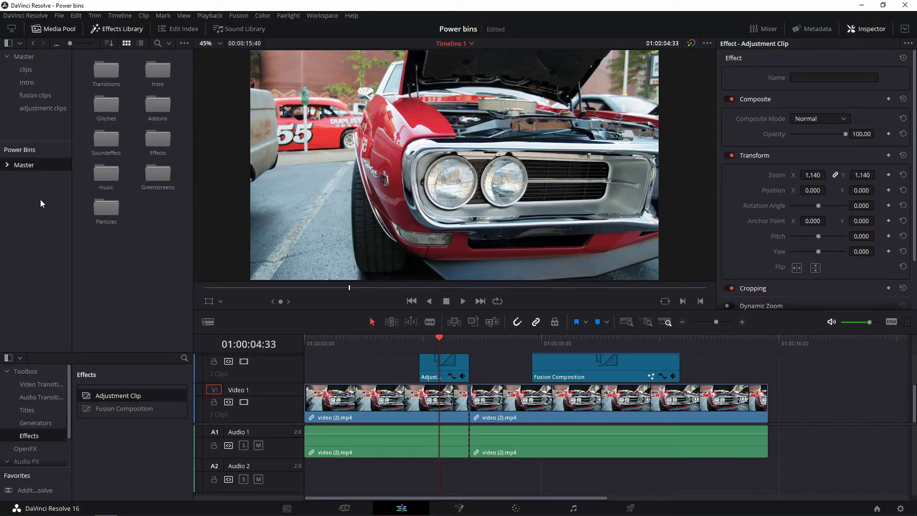
Save the zoomed adjustment clip from Video 2 into the Effects power bin
left_click(7, 165)
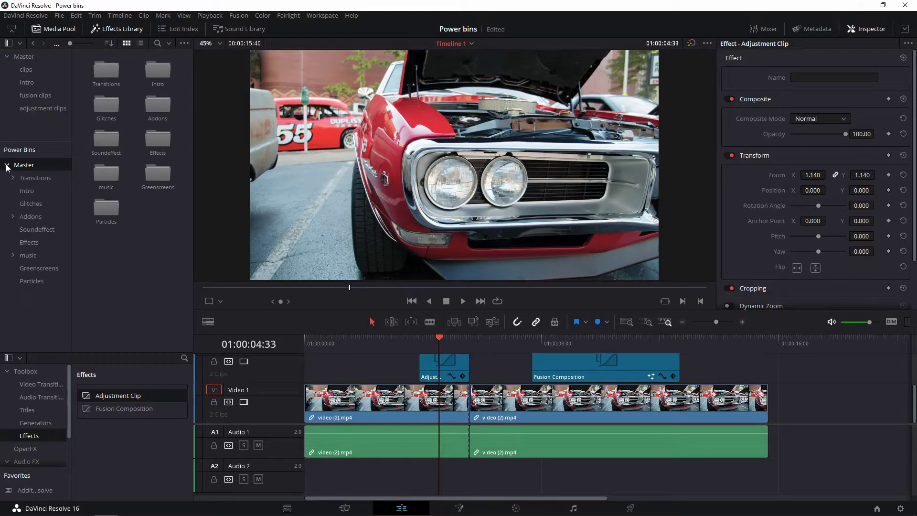
right_click(28, 167)
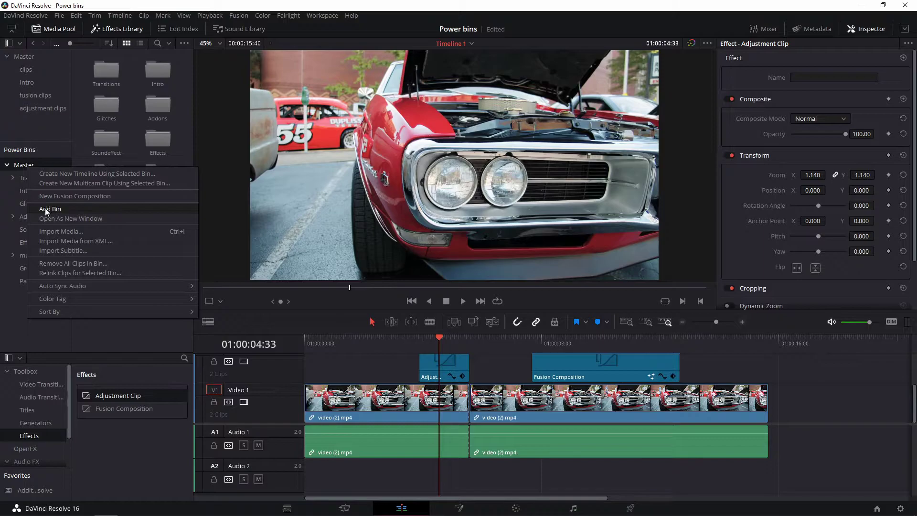
left_click(4, 328)
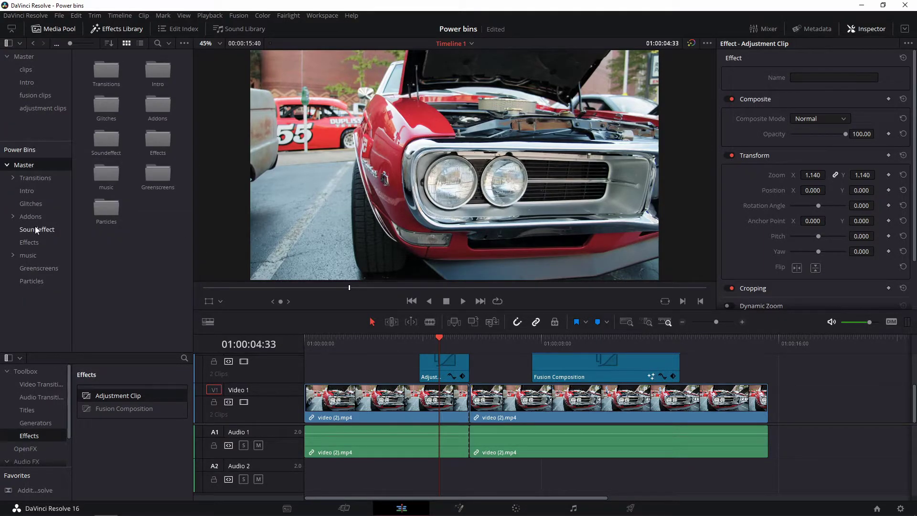
left_click(31, 243)
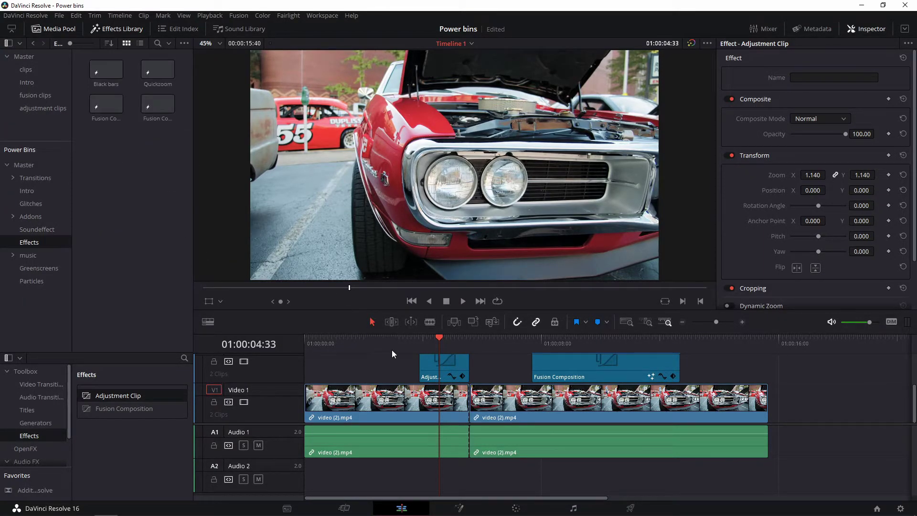
left_click_drag(434, 372, 129, 201)
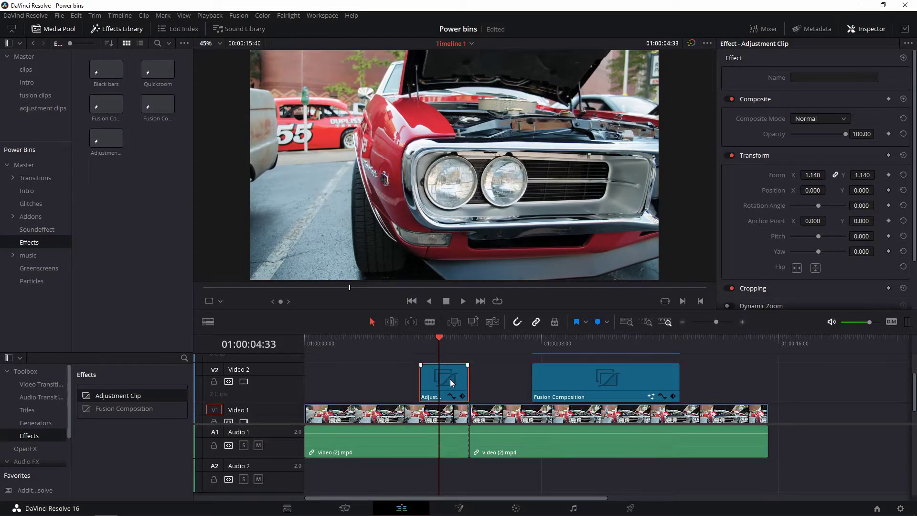
Reuse the saved adjustment clip from the Effects power bin on Video 2, placing it before the cut and again nearer the start
key("BackSpace")
left_click_drag(106, 139, 413, 386)
left_click_drag(420, 346, 469, 360)
left_click(396, 341)
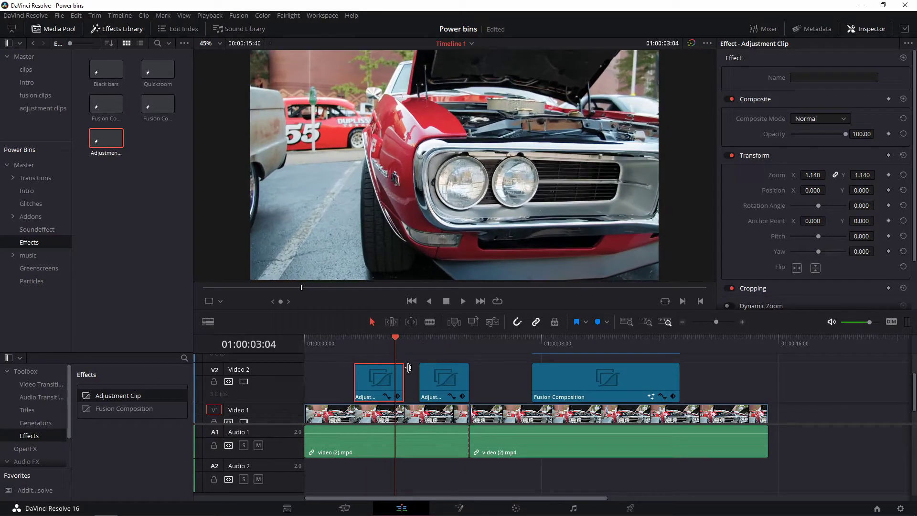
Shorten the first adjustment clip on Video 2 to about 1 second and move the second one 1 second earlier
mouse_move(405, 377)
left_mouse_down()
mouse_move(374, 377)
mouse_move(418, 380)
left_mouse_up()
left_click(365, 343)
left_click(442, 382)
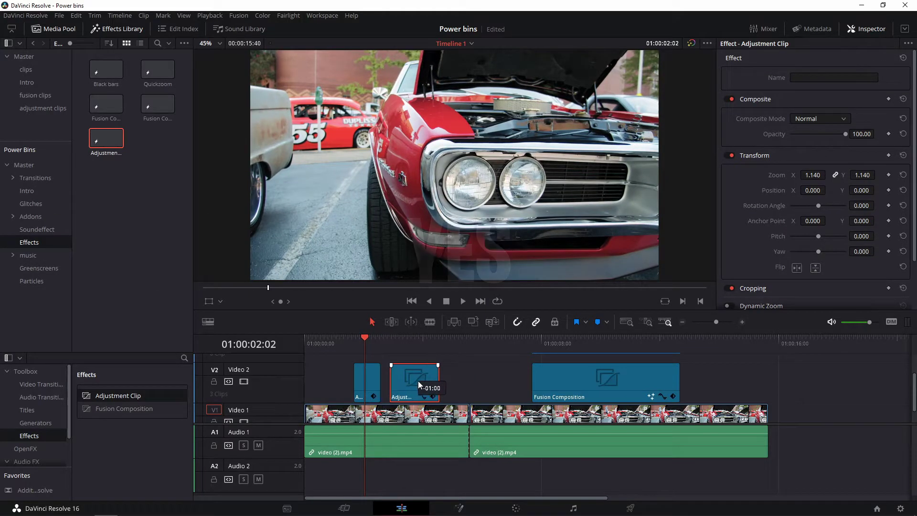
Play the RED MUSCLE CAR title section and move the Fusion Composition and the clip above it about 1 second later
left_click(526, 349)
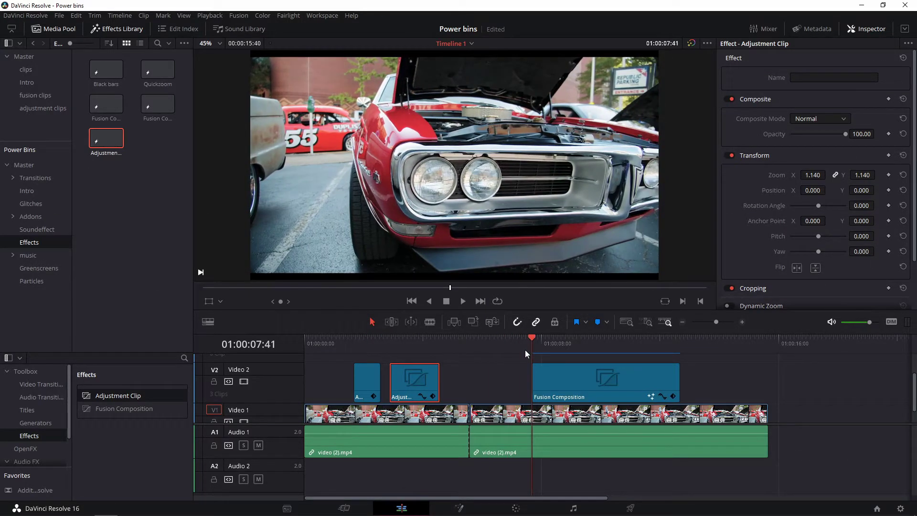
key("space")
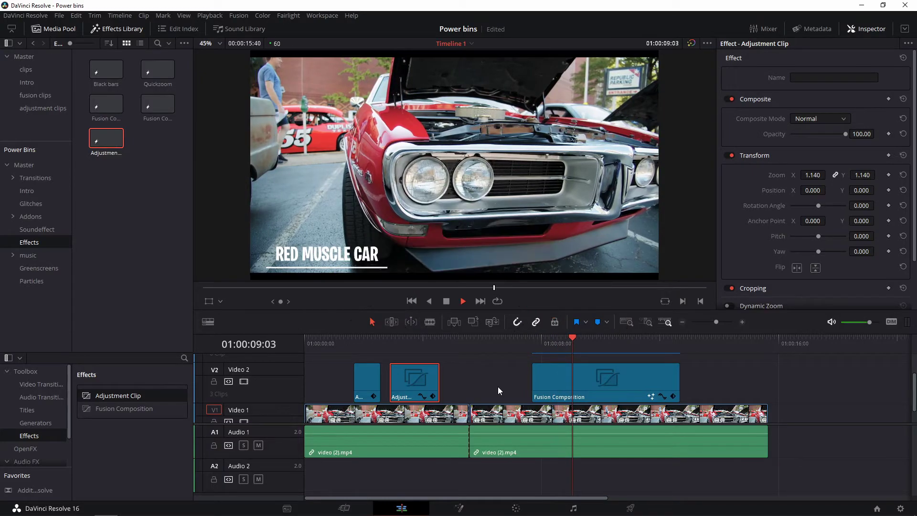
left_click(593, 384)
key("Delete")
left_click_drag(583, 343, 542, 336)
Remove the saved adjustment clip from the Effects power bin
key("Delete")
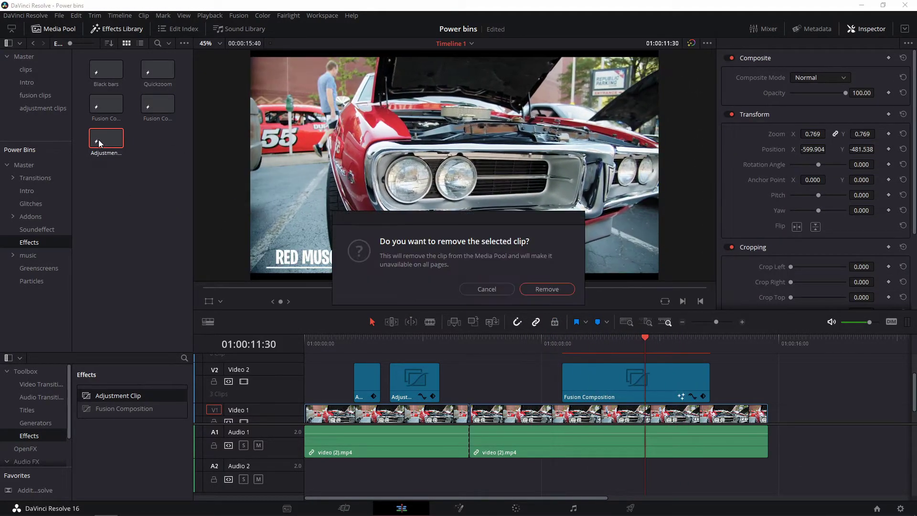
key("Return")
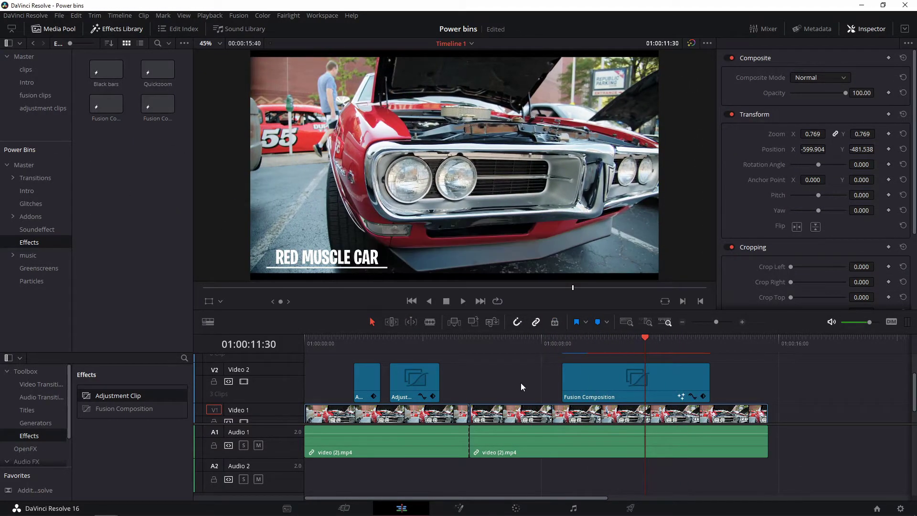
key("alt+Tab")
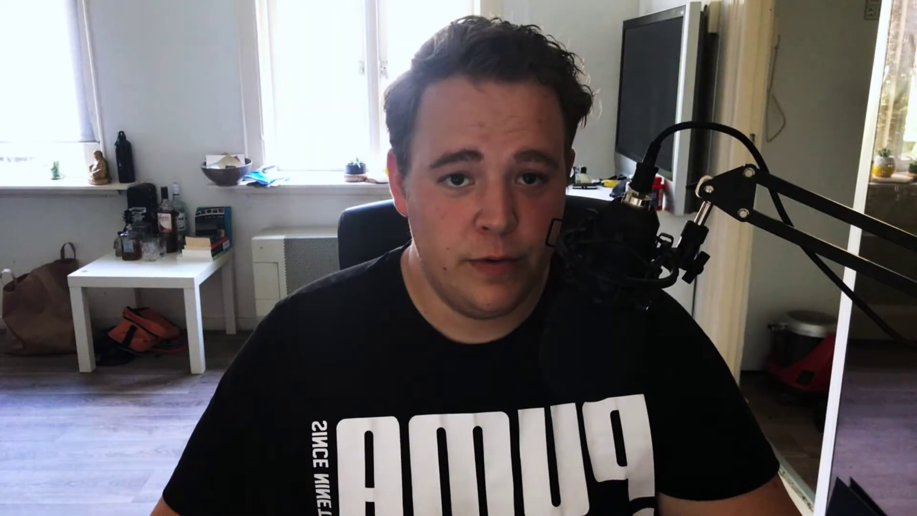